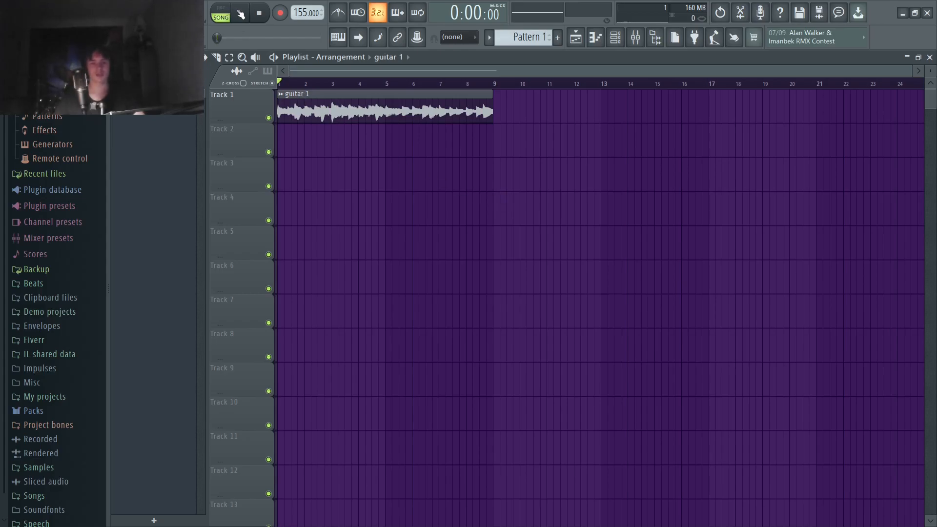
- Play back the guitar 1 clip on its own, and again with guitar 2 layered beneath it
left_click(240, 13)
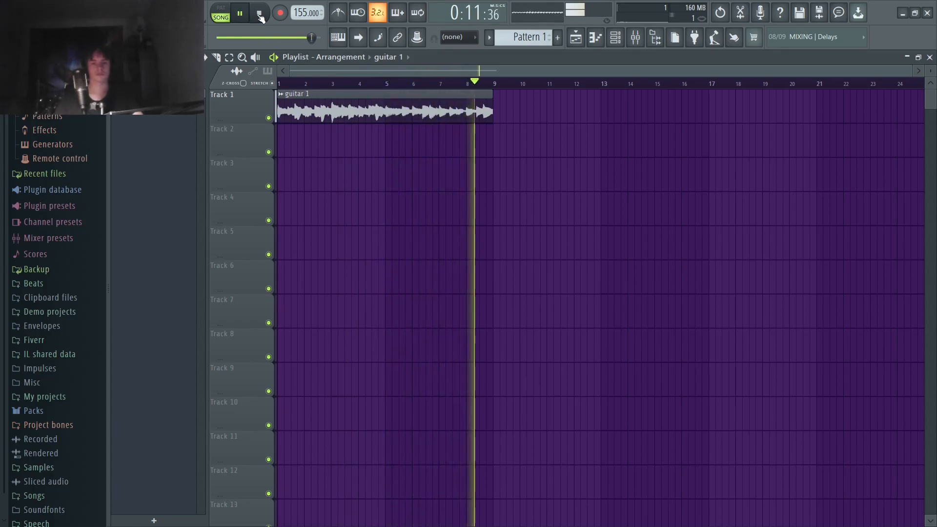
left_click(260, 16)
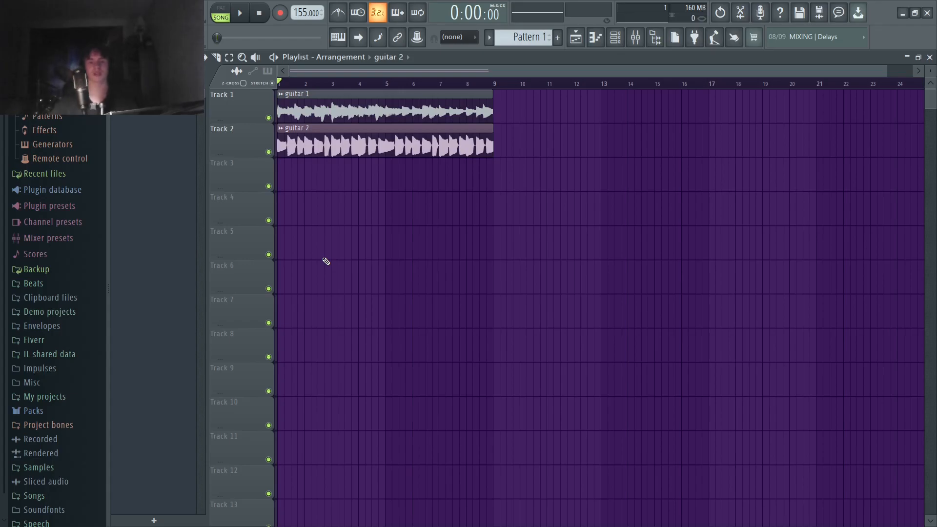
left_click(236, 21)
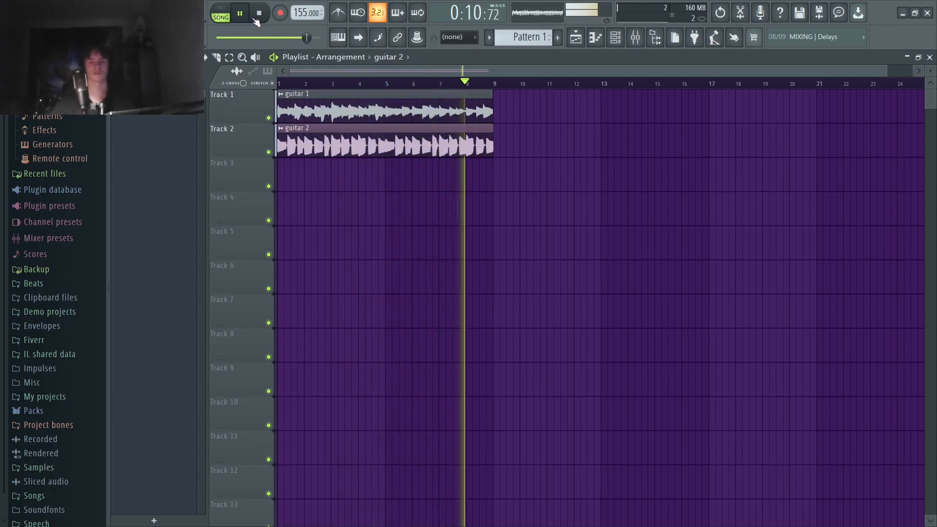
left_click(259, 14)
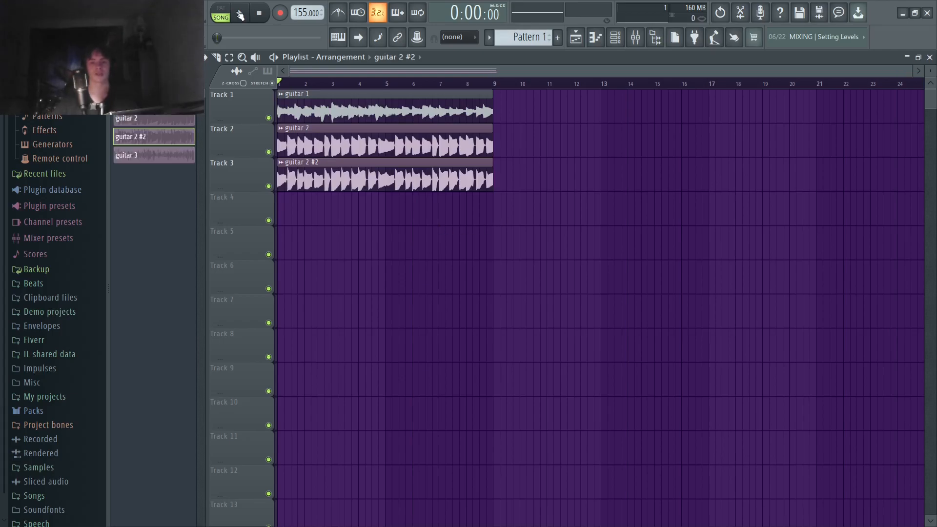
- Play back the arrangement with the guitar 2 #2 and guitar 3 clips layered in
left_click(240, 13)
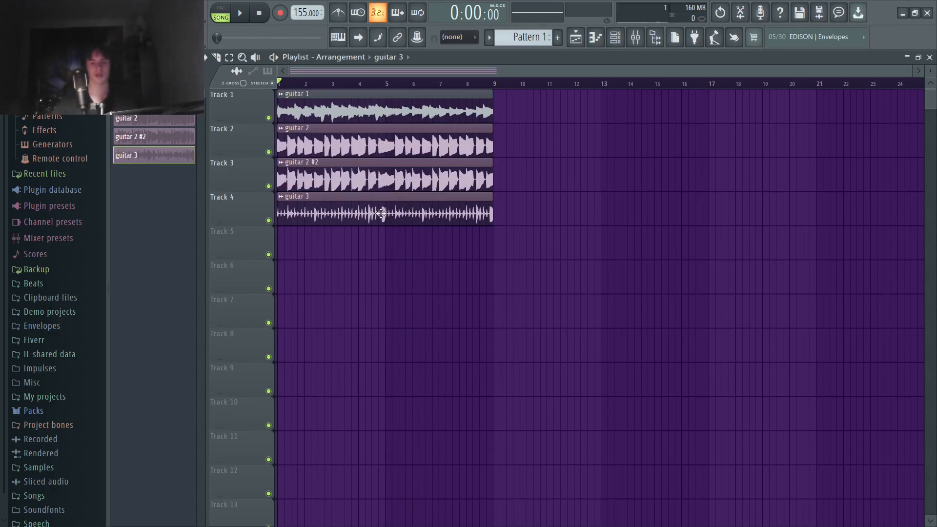
left_click(242, 18)
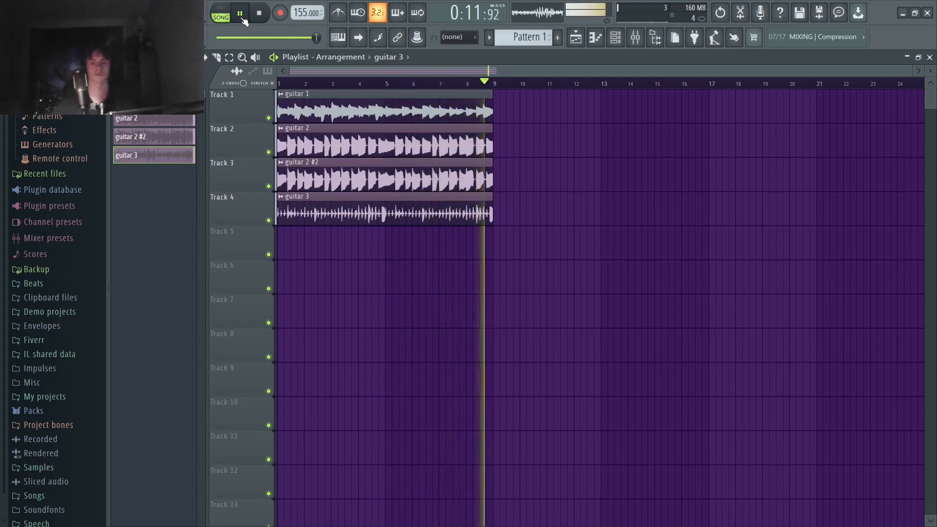
key("space")
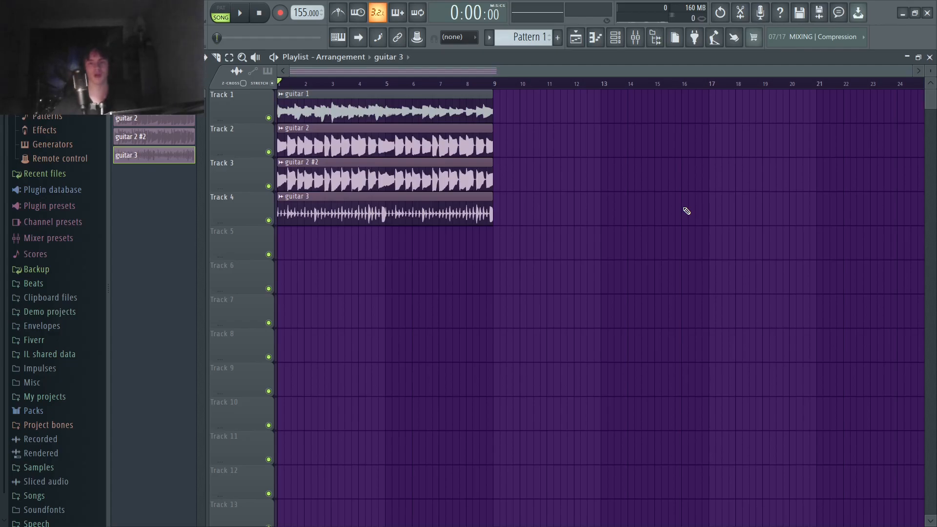
- Solo Insert 1 in the mixer and examine its Fruity Compressor, Fruity parametric EQ 2, CamelCrusher, Fresh Air and Fruity Reeverb 2 settings
key("F9")
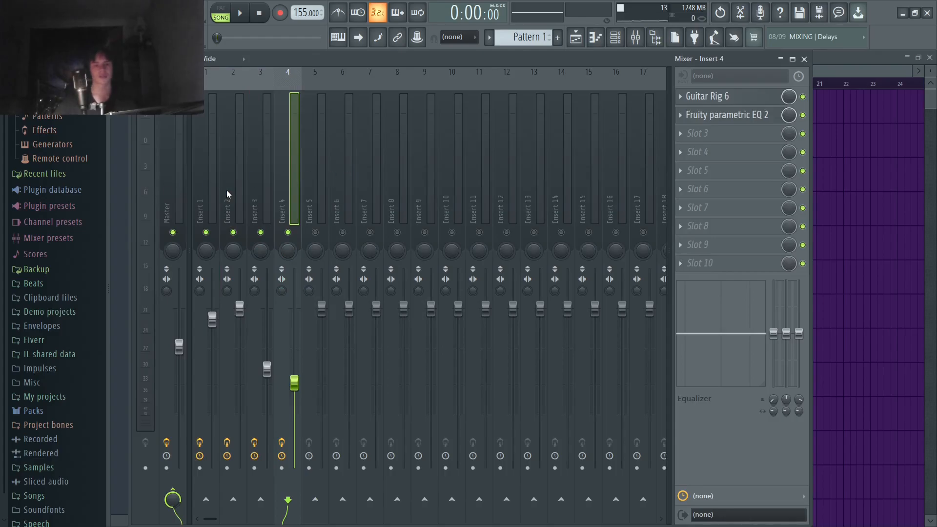
left_click(201, 198)
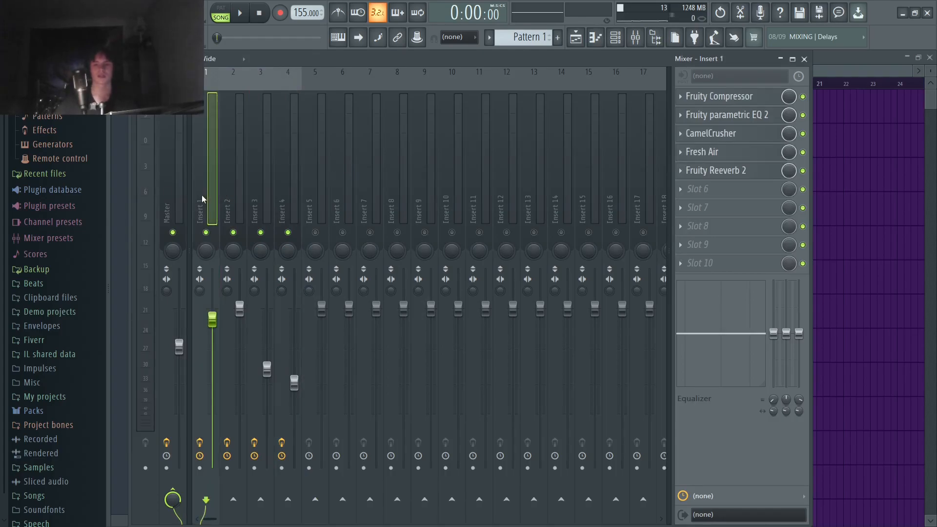
left_click(201, 194)
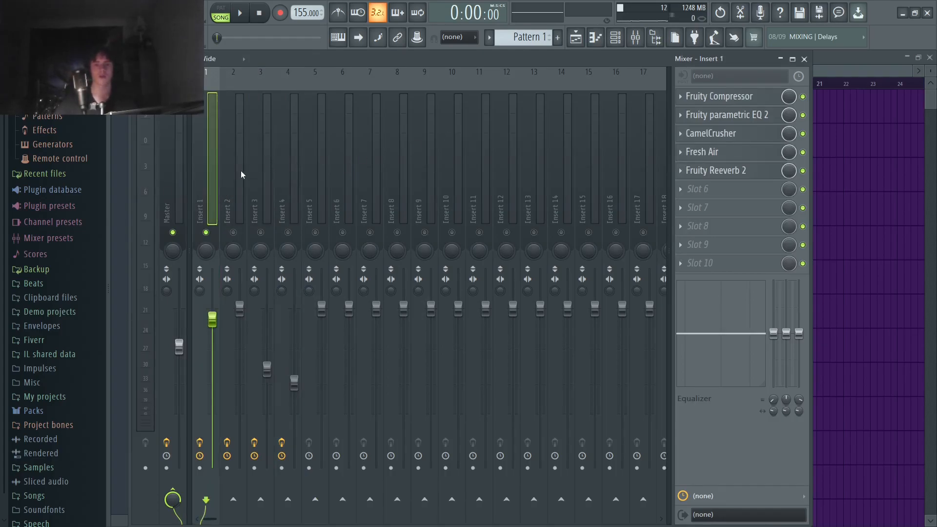
left_click(740, 97)
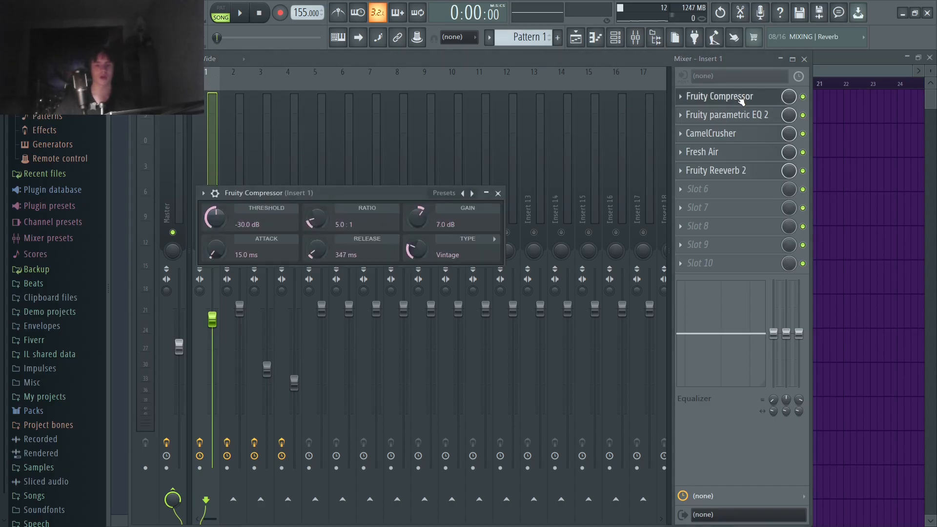
left_click(732, 115)
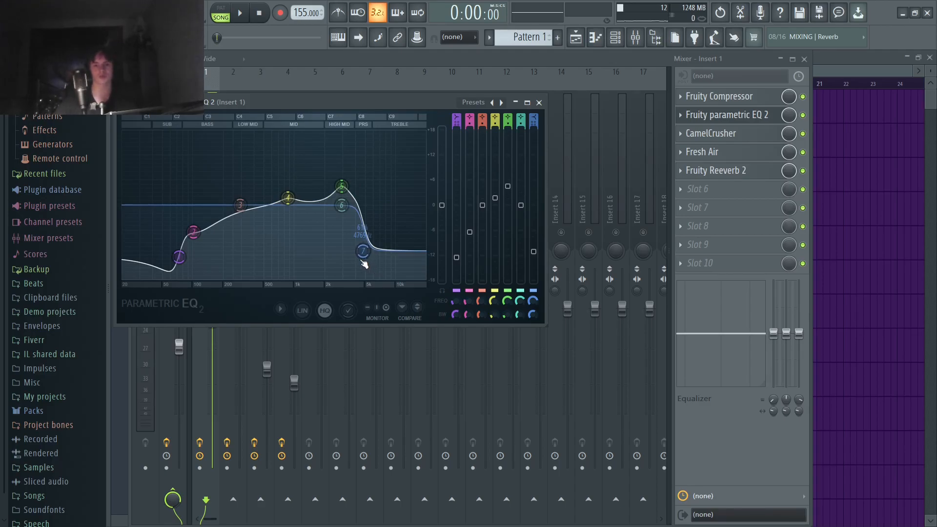
left_click(745, 138)
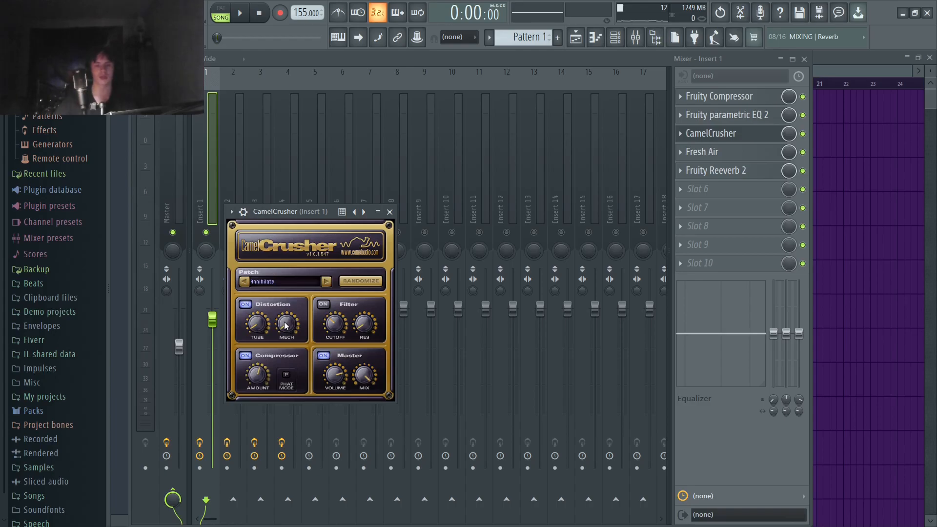
left_click(713, 152)
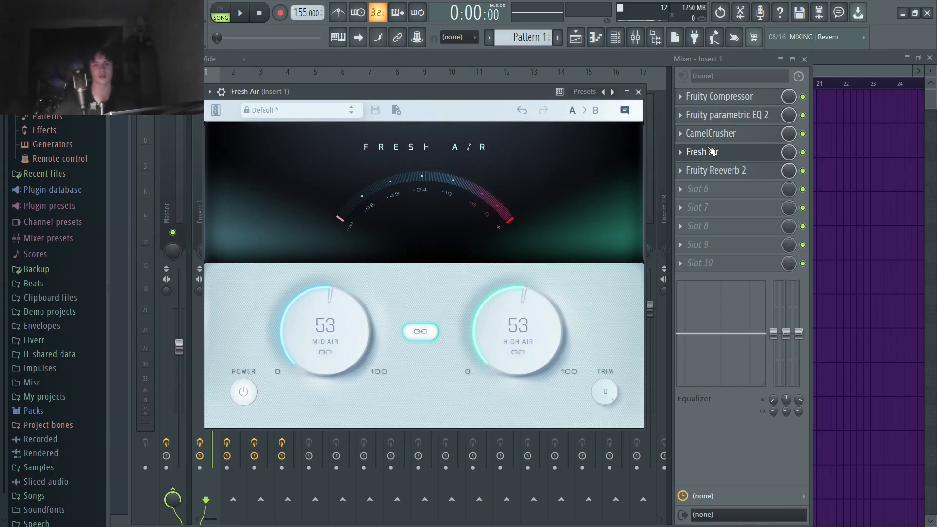
left_click(725, 171)
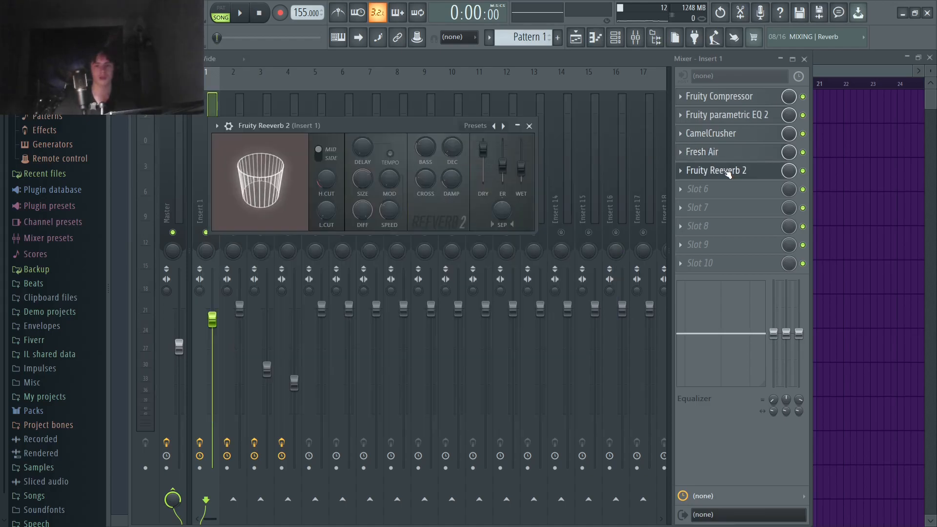
left_click(529, 126)
- Examine the Wider, Fruity Reeverb 2 and J37 Stereo effect settings on mixer Insert 2
key("Right")
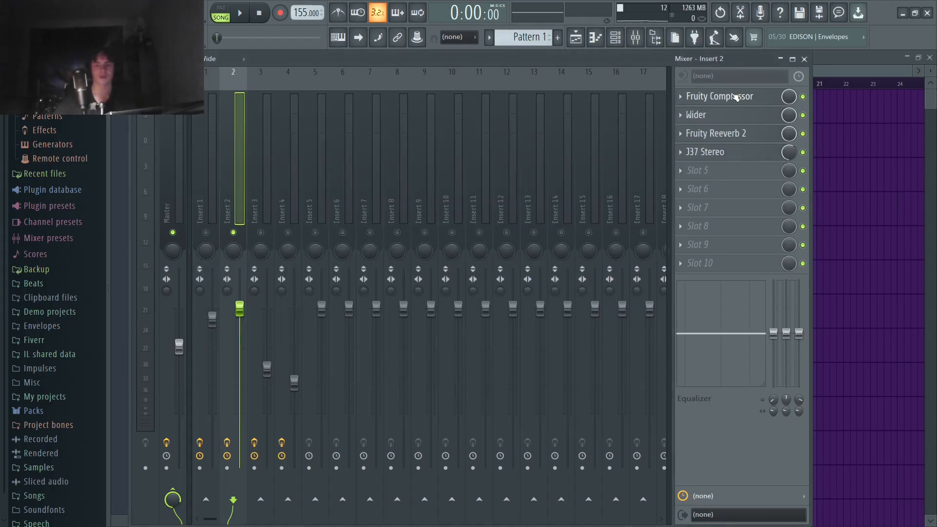
left_click(726, 119)
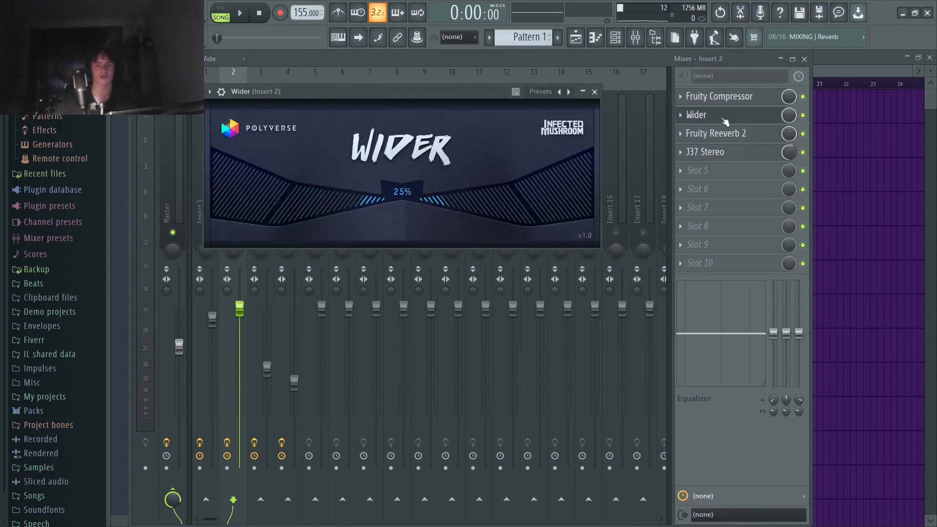
left_click(726, 136)
left_click(726, 137)
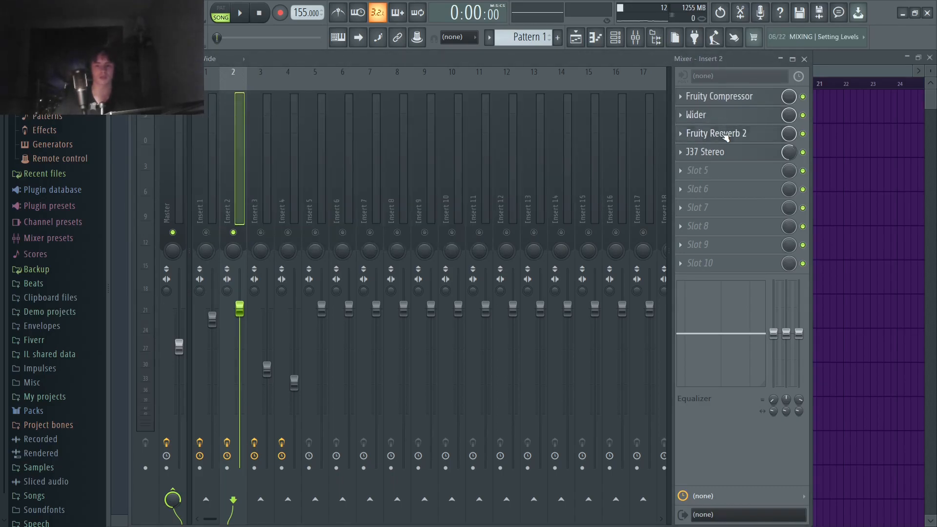
left_click(727, 153)
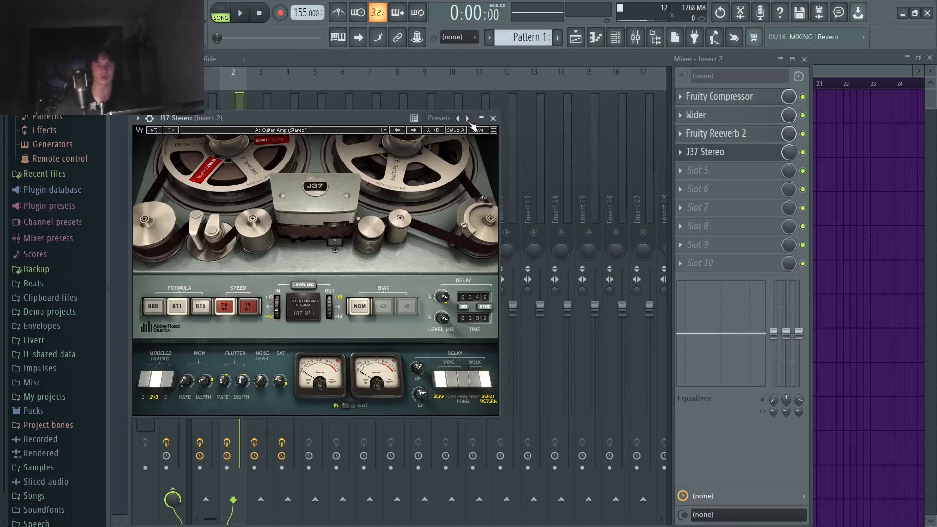
left_click(493, 118)
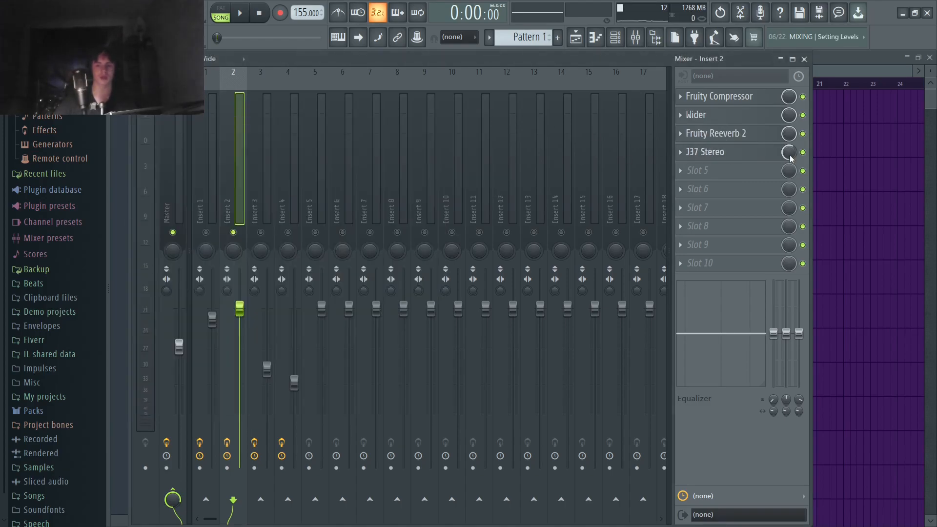
- Examine the Guitar Rig 6 and Fruity parametric EQ 2 settings on the soloed mixer Insert 4
right_click(261, 233)
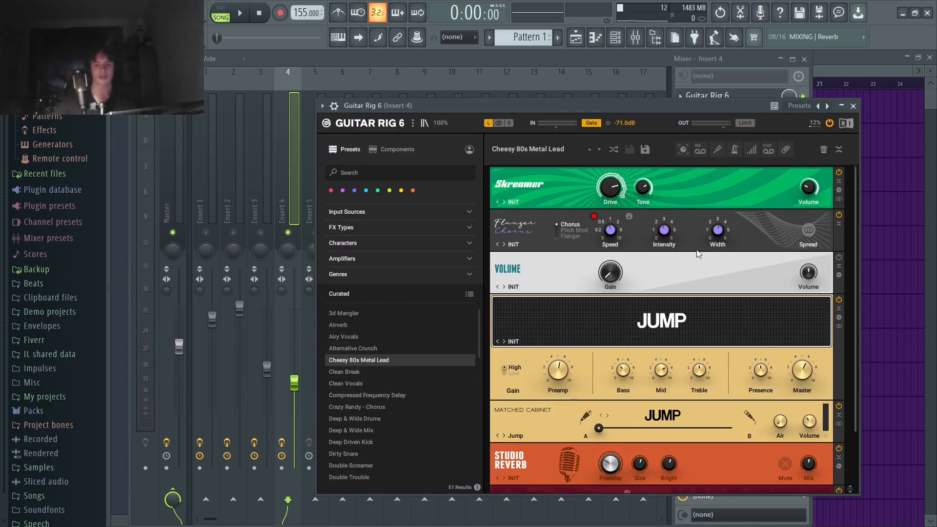
left_click(853, 106)
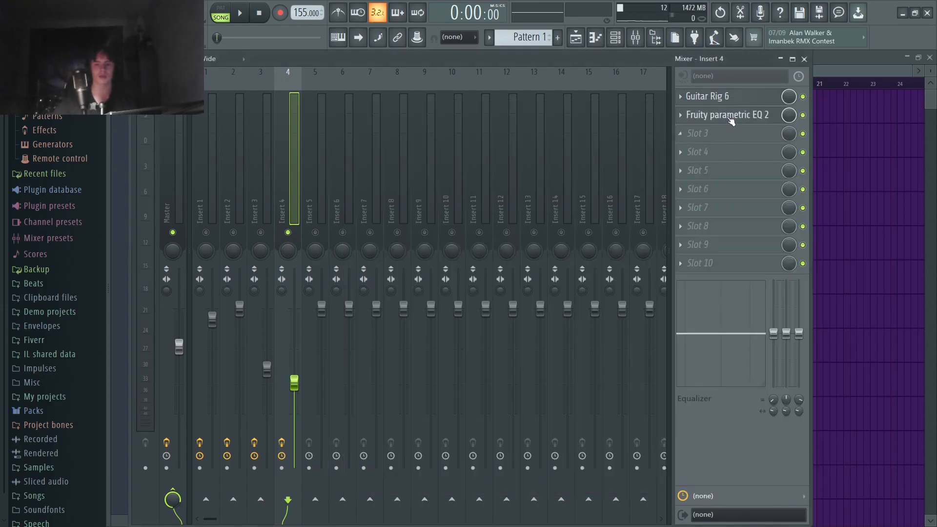
left_click(712, 115)
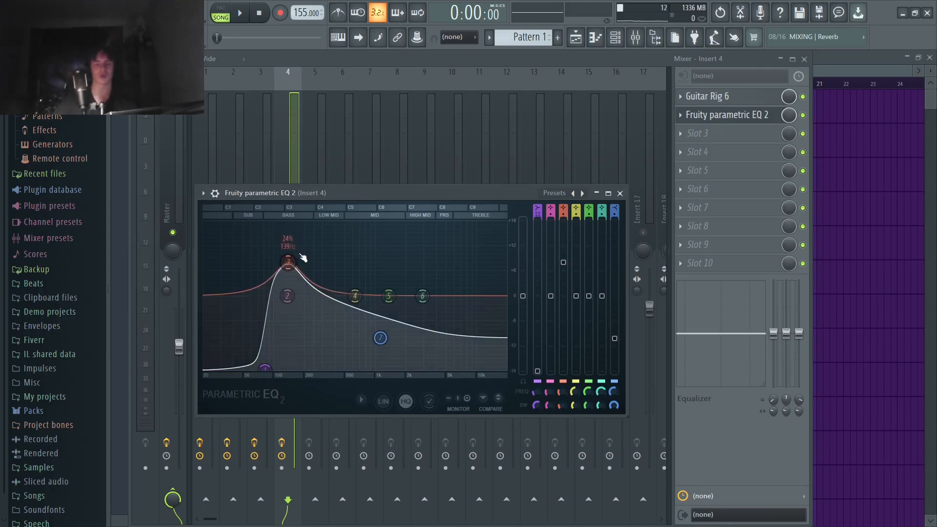
left_click(620, 194)
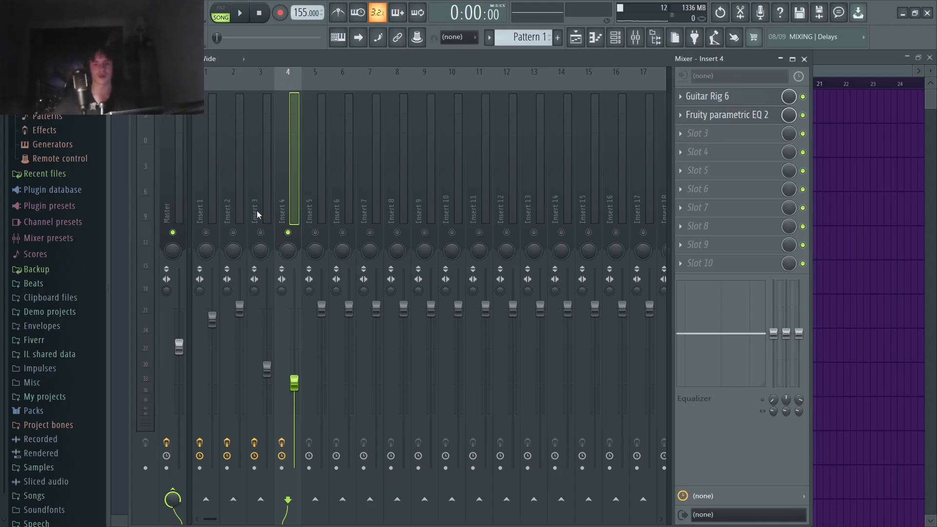
- Unsolo Insert 4 so all mixer tracks are active, and play back the processed guitar mix
right_click(288, 232)
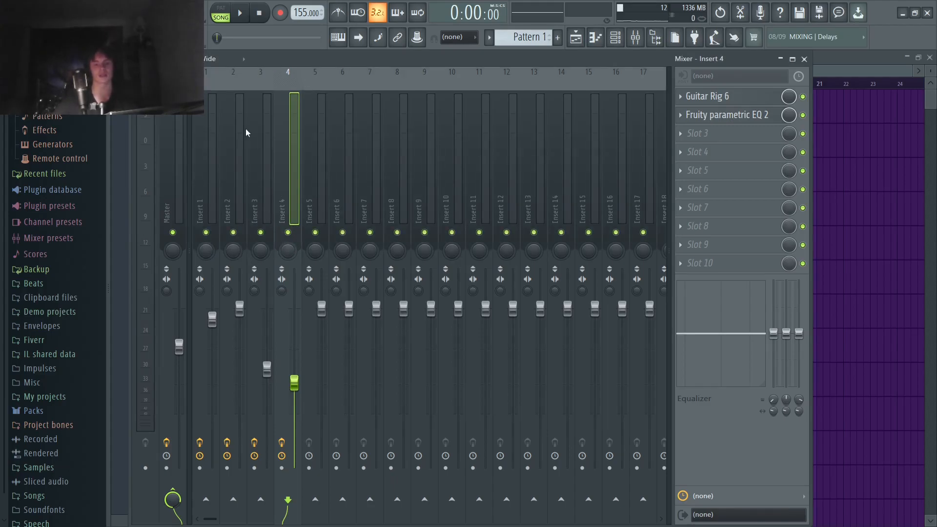
left_click(238, 20)
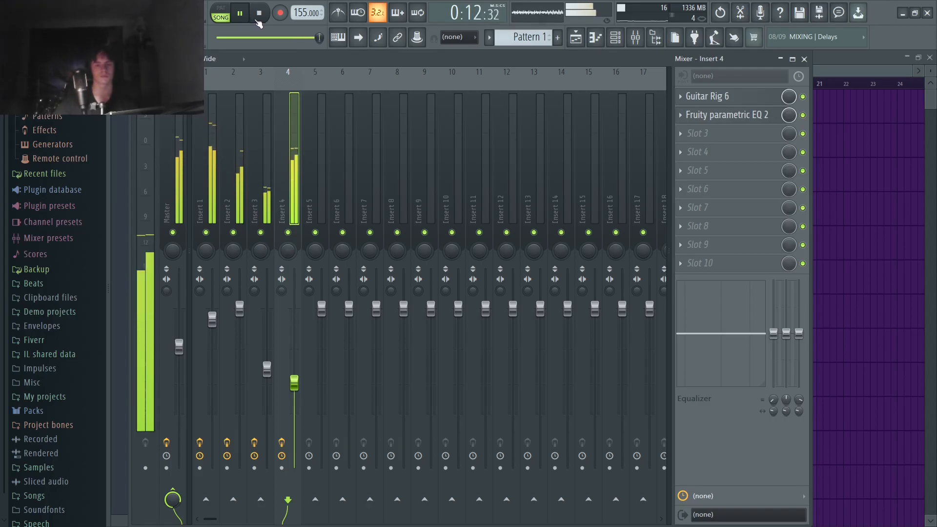
left_click(259, 19)
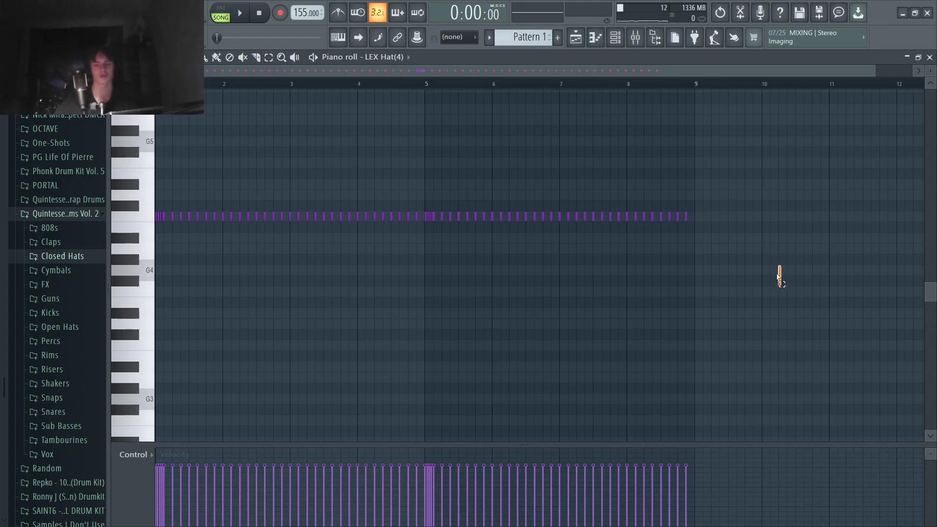
- Select all the LEX Hat(4) notes in the piano roll, examine the hi-hat pattern, and clear the selection
left_click_drag(781, 285, 135, 157)
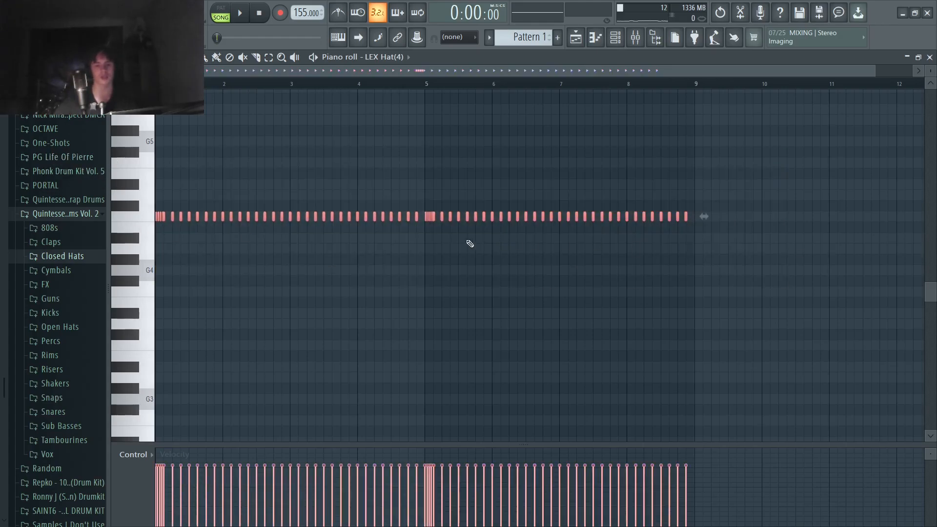
scroll(405, 269, "up", 2)
scroll(400, 269, "up", 2)
scroll(402, 295, "down", 4)
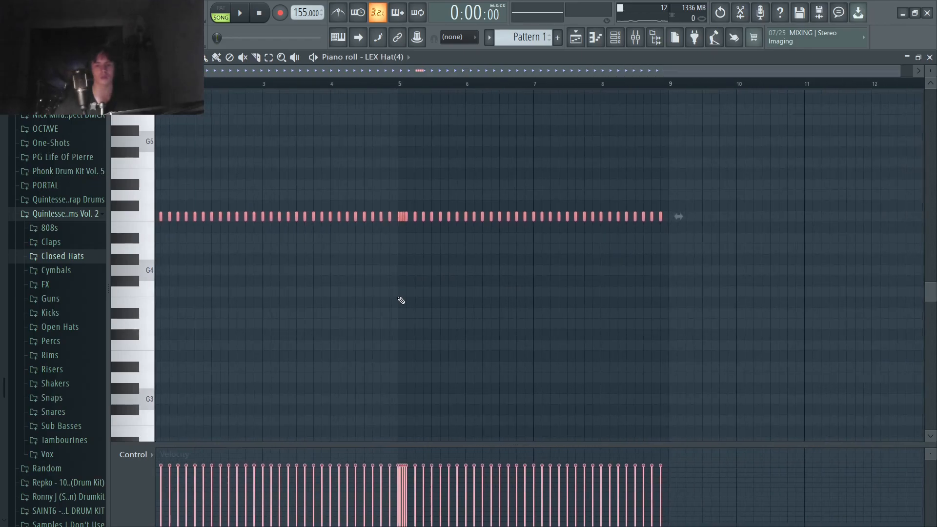
left_click(401, 300)
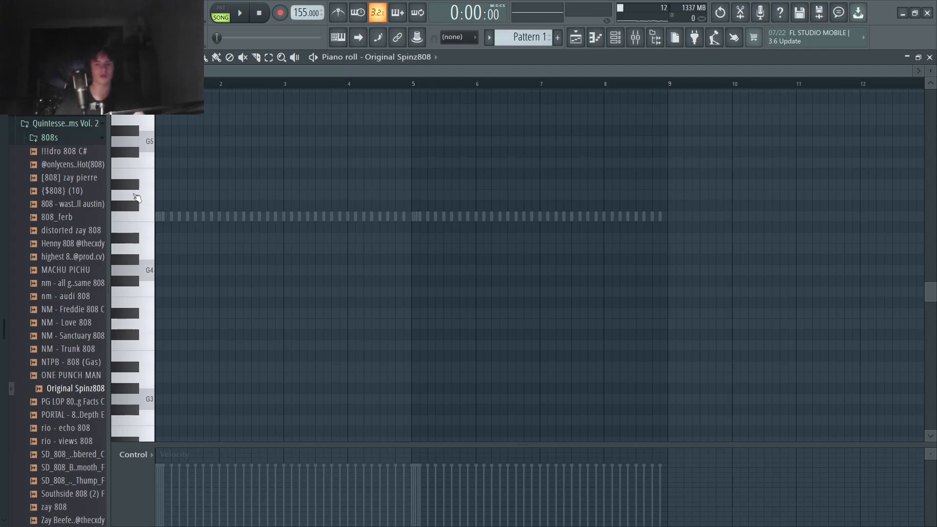
- Audition the Original Spinz808 sample at C5 in the piano roll
left_click(148, 219)
left_click(147, 220)
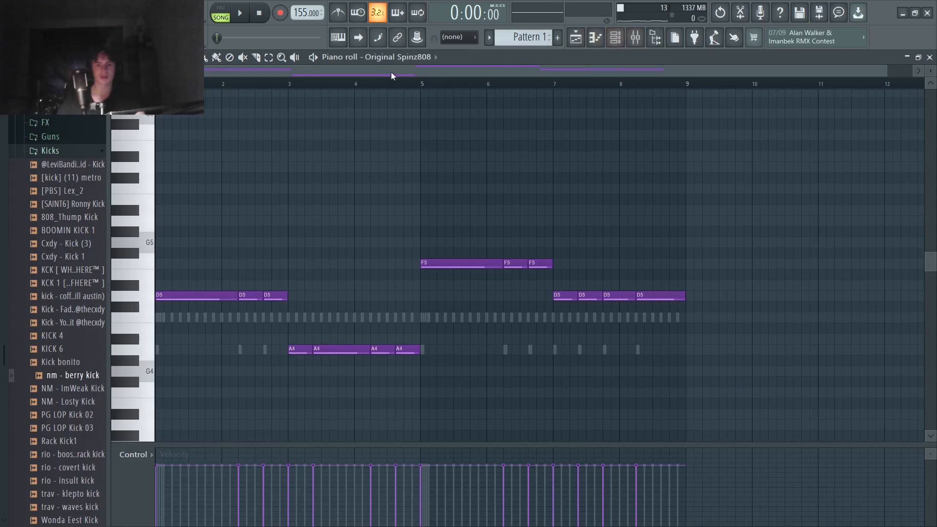
- Play back the full beat with the 808 and the nm - berry kick patterns
scroll(399, 59, "down", 1)
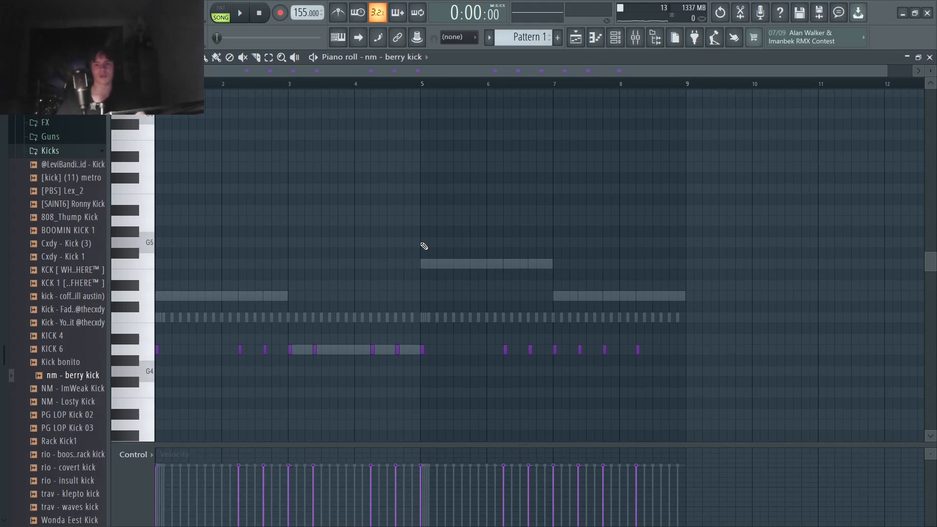
left_click(246, 13)
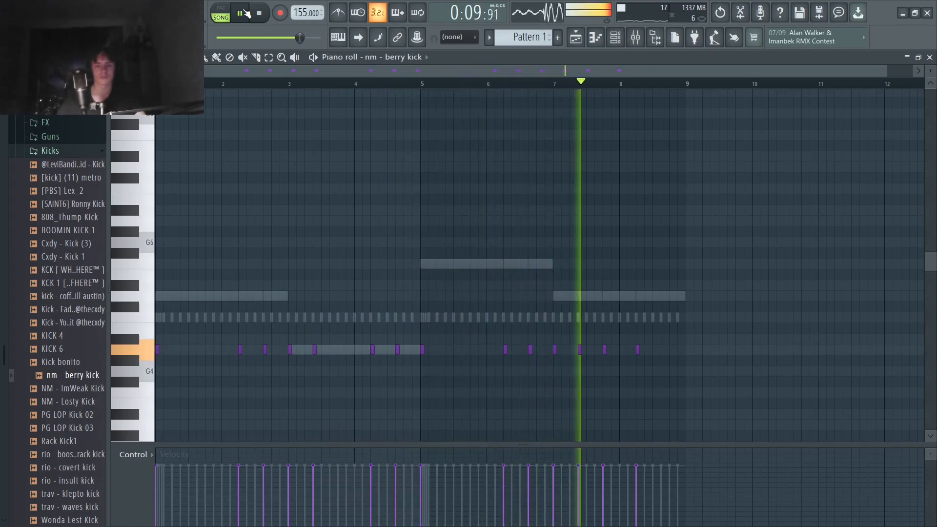
key("space")
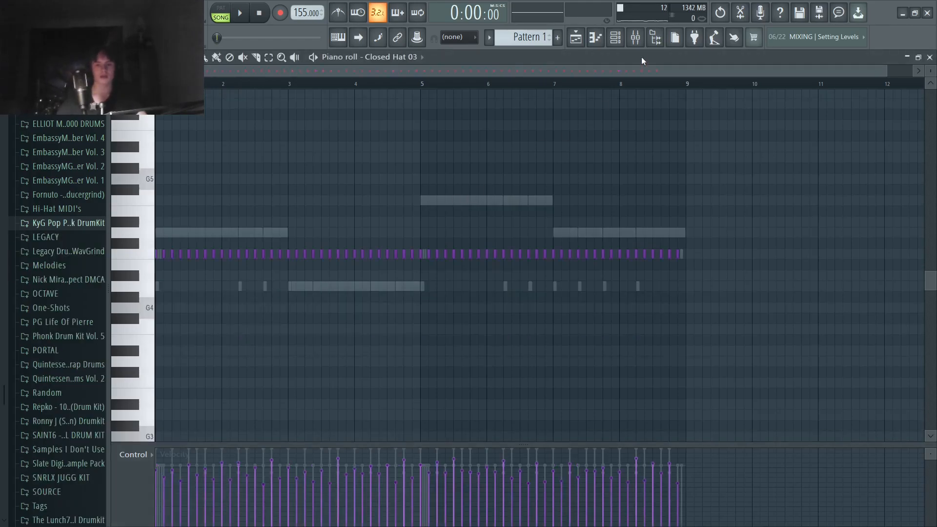
- Select all the Closed Hat 03 notes in the piano roll, examine the closed-hat pattern, and clear the selection
left_click(616, 37)
right_click(203, 254)
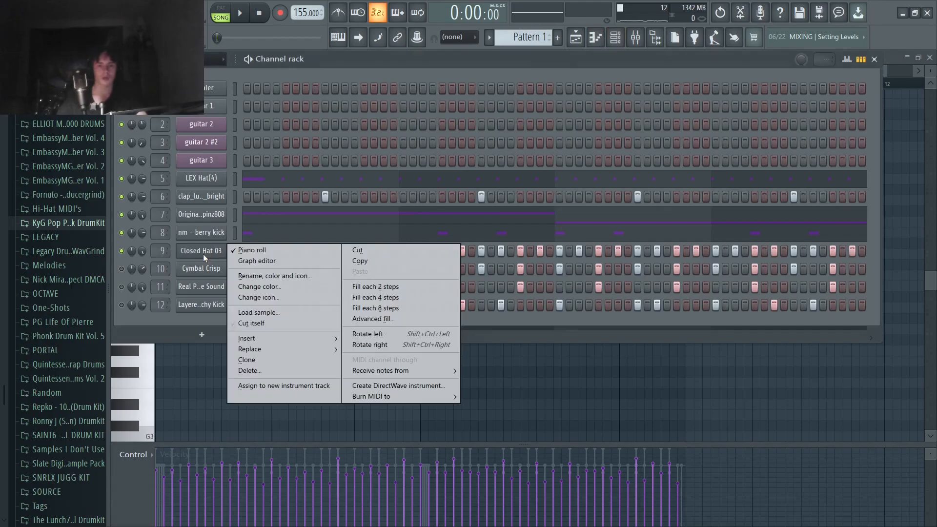
left_click(574, 366)
left_click_drag(718, 274, 155, 166)
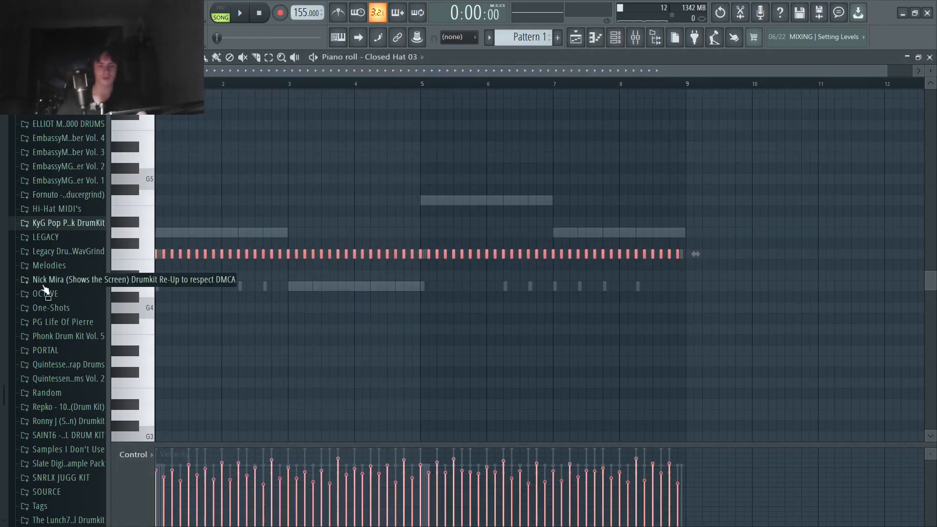
scroll(148, 290, "up", 2)
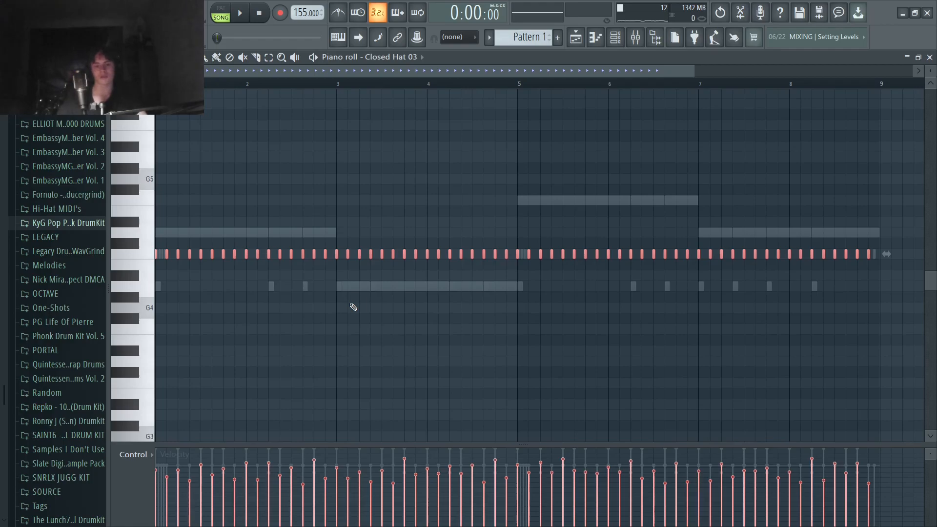
left_click(264, 341, "ctrl")
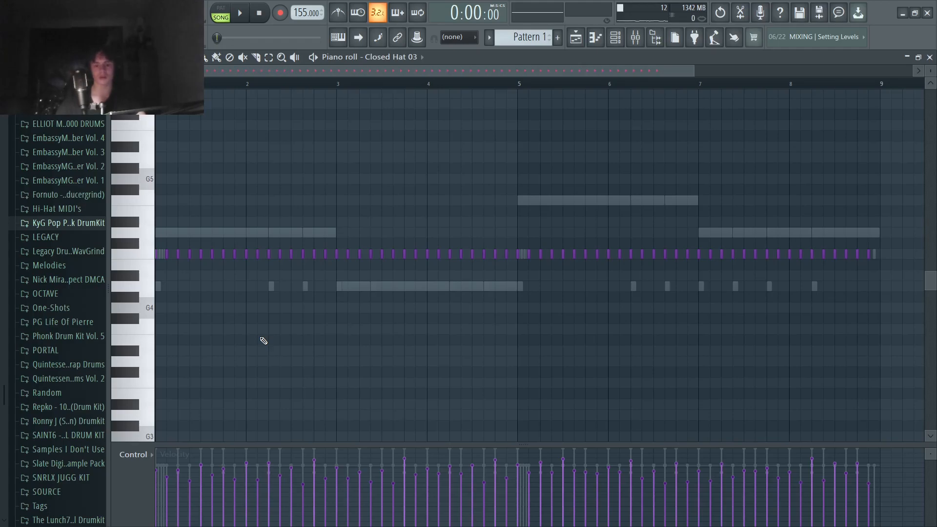
- Play back the beat with the Closed Hat 03, Real Punk Snare Sound and Layered Punchy Kick patterns
left_click(244, 14)
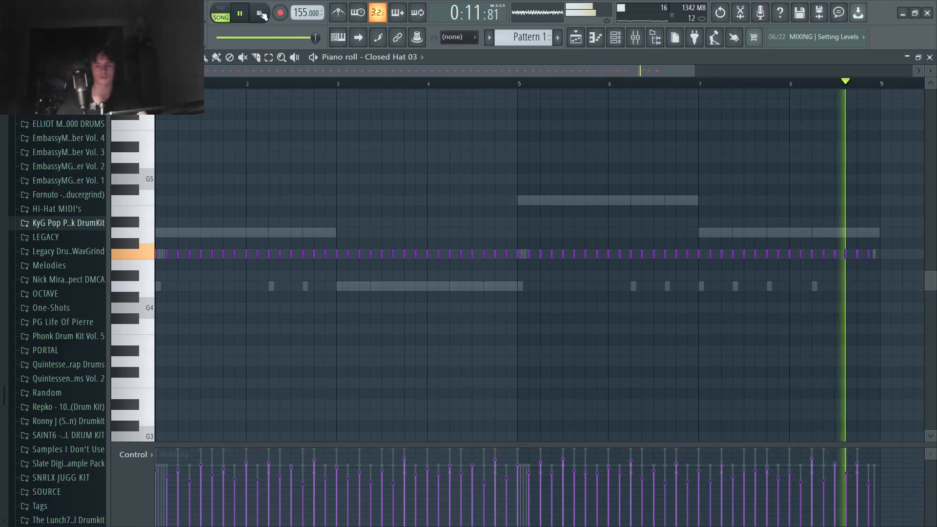
left_click(261, 14)
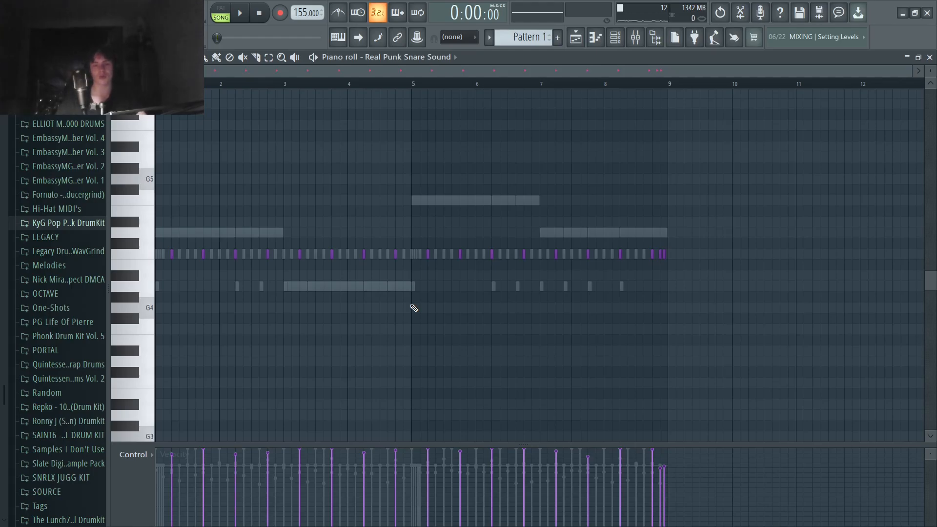
left_click(243, 15)
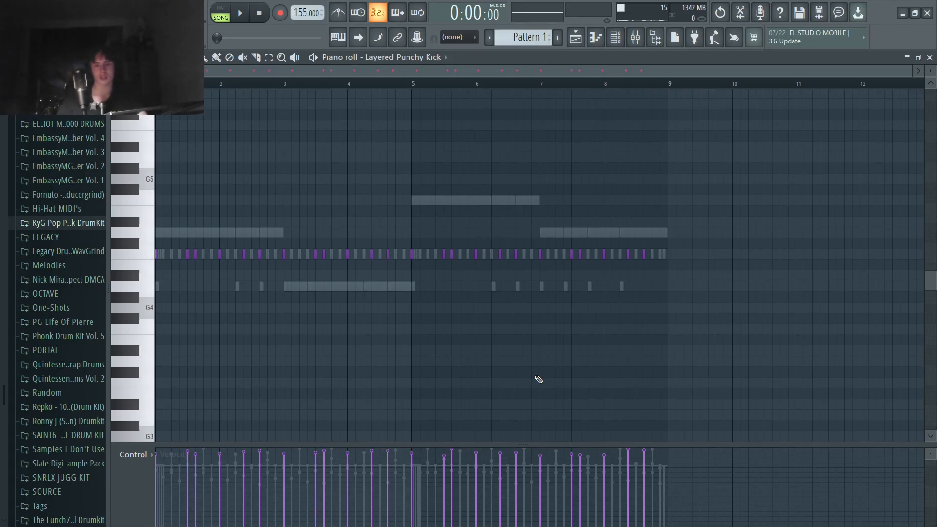
left_click(242, 14)
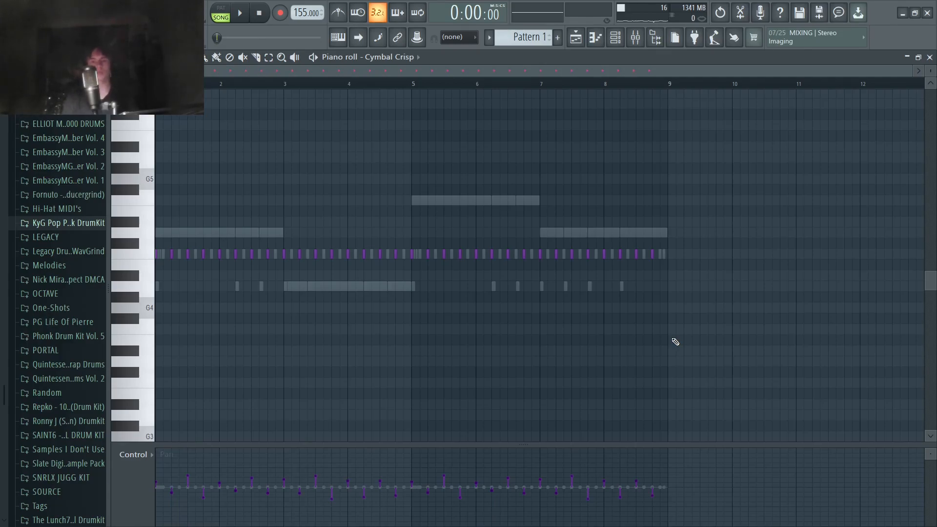
- Audition the beat in the mixer with tracks 9 to 12 muted, and again with tracks 5 to 8 muted instead
key("F9")
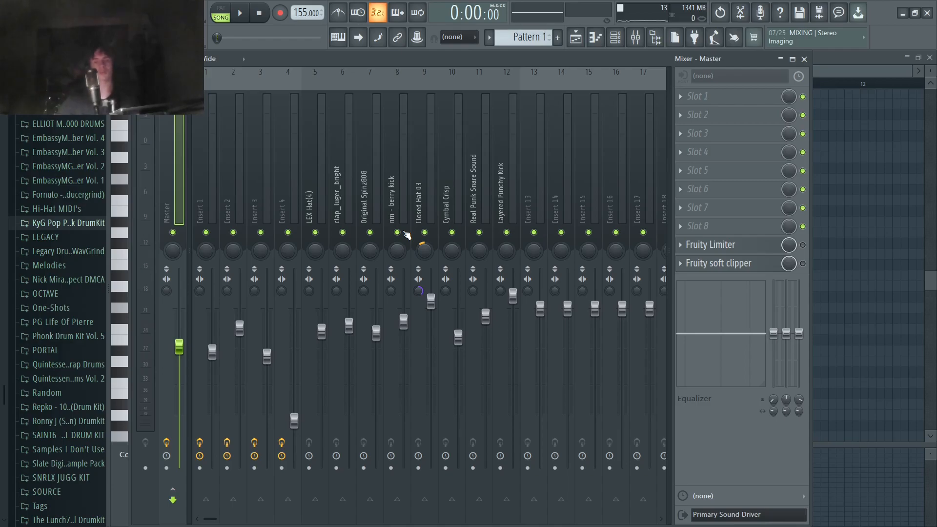
left_click_drag(425, 232, 506, 232)
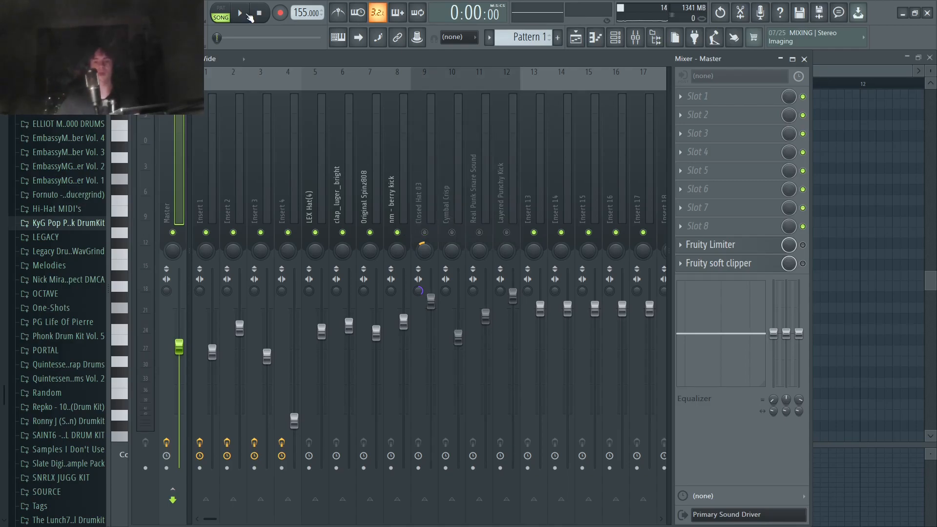
left_click(249, 16)
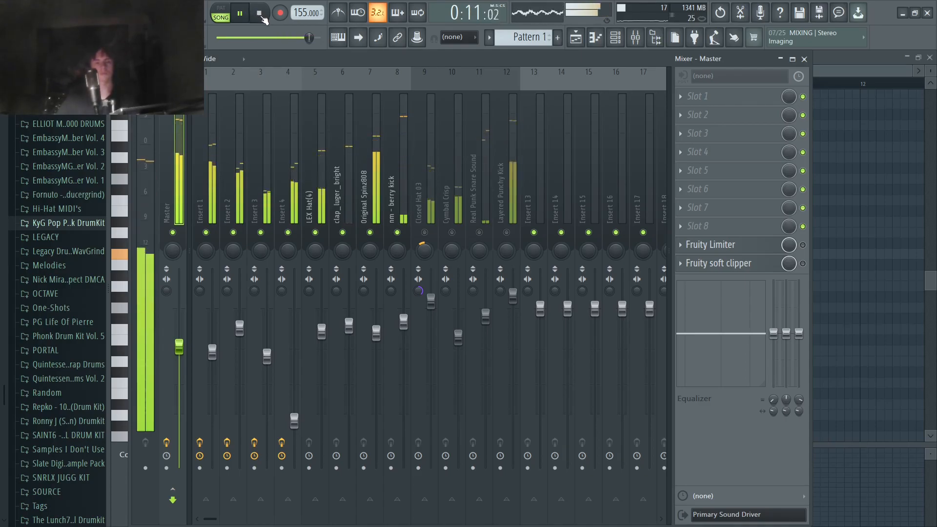
left_click(260, 16)
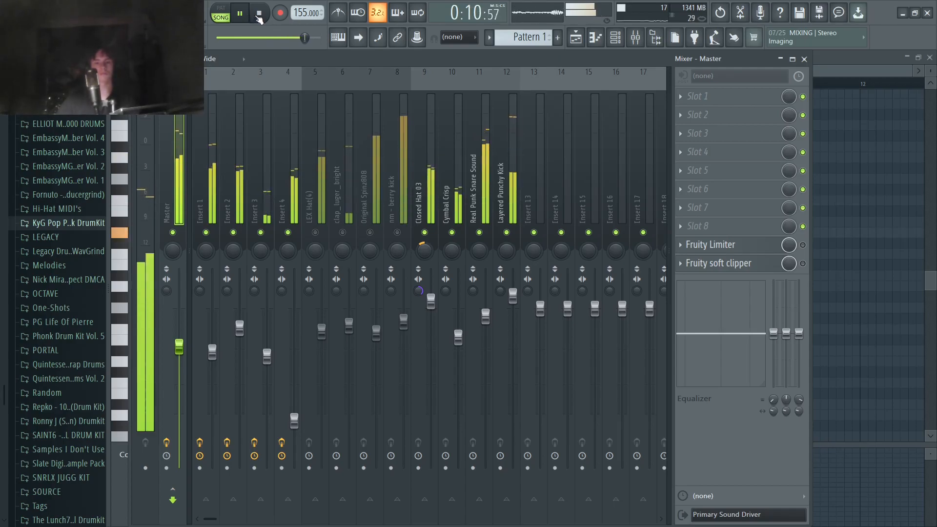
left_click(259, 19)
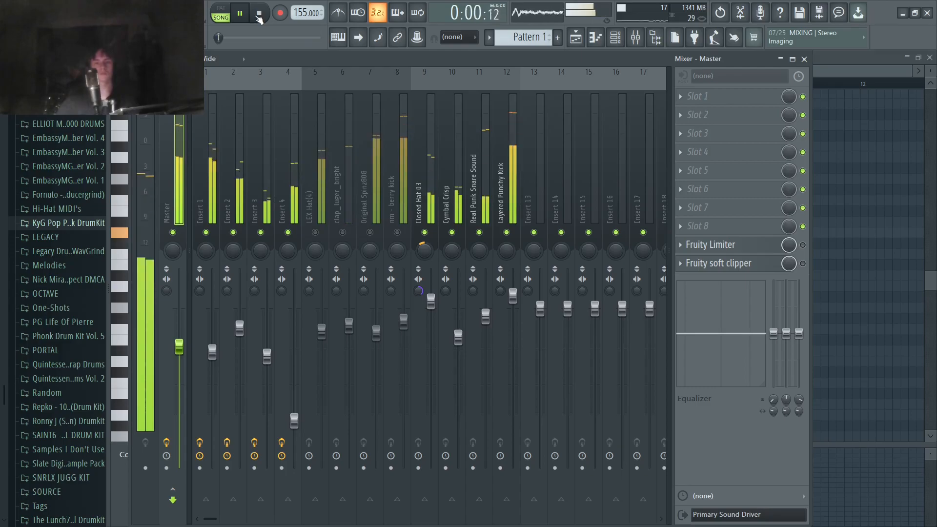
- Examine the intro's guitar 1 and guitar 2 clips in the Playlist, and the guitar 2 #2 clip starting at bar 5
key("F5")
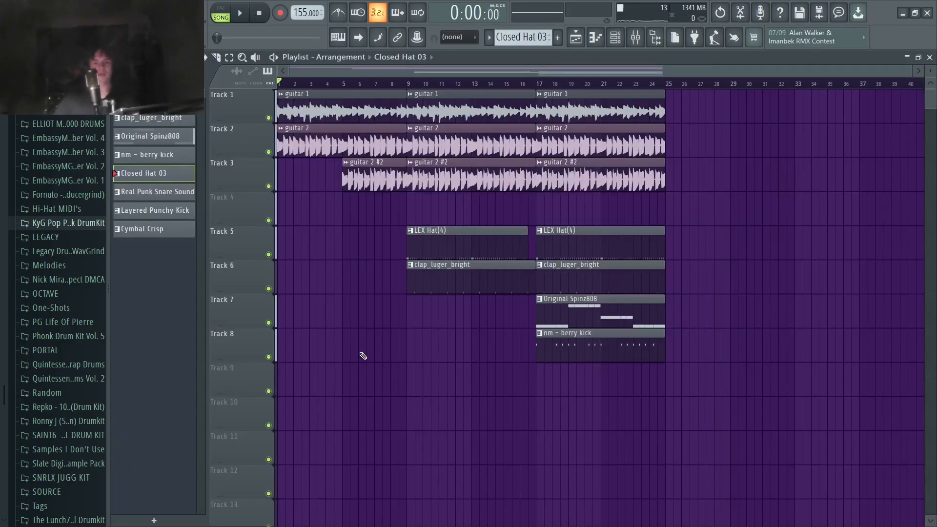
left_click_drag(302, 191, 289, 86)
left_click(369, 240)
left_click(384, 170)
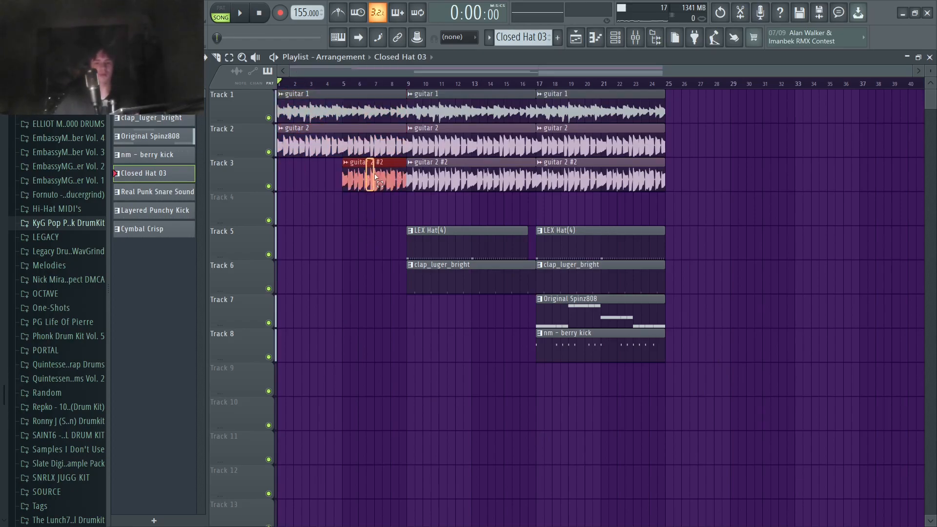
left_click(373, 257, "ctrl")
- Place the playhead at bar 9 and examine the LEX Hat(4) and clap_luger_bright clips in the section up to bar 17
left_click(411, 86)
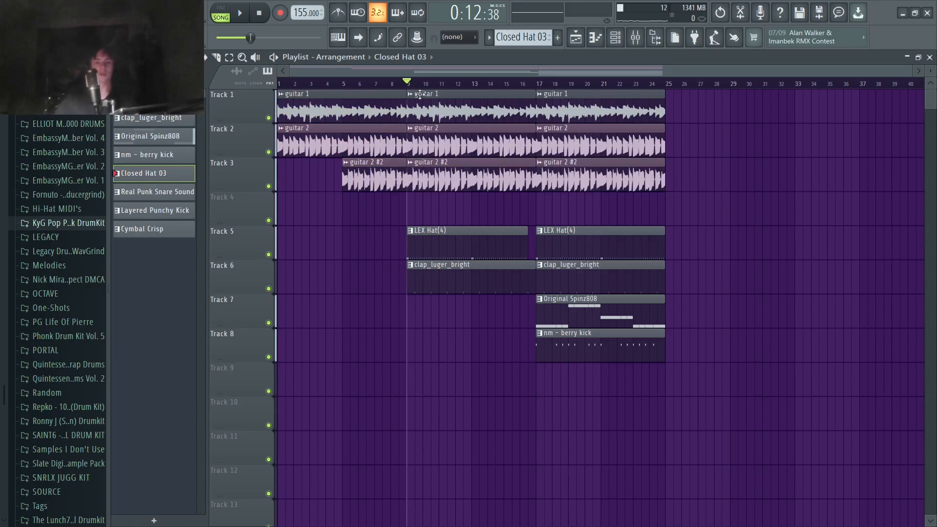
scroll(433, 259, "up", 6)
left_click_drag(388, 326, 396, 252)
left_click_drag(583, 346, 546, 343)
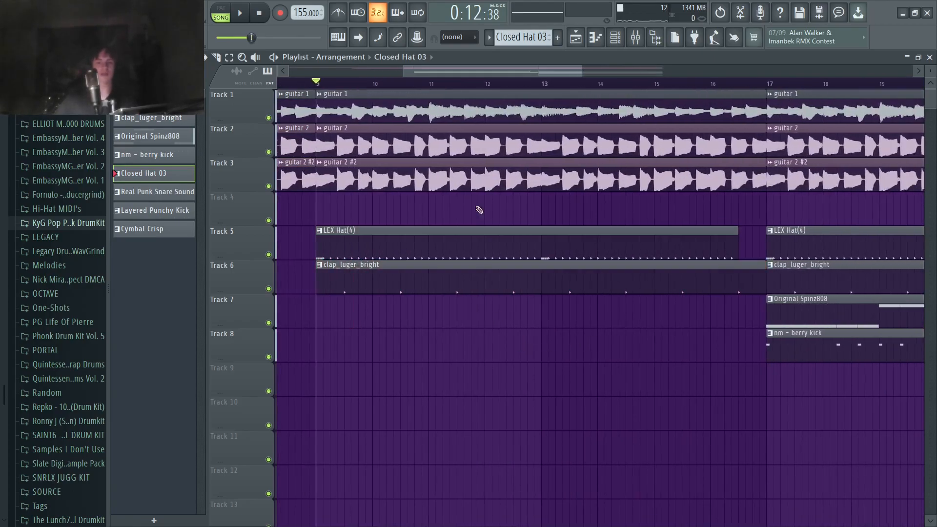
left_click_drag(477, 210, 481, 55)
left_click(601, 338, "ctrl")
left_click_drag(602, 338, 241, 353)
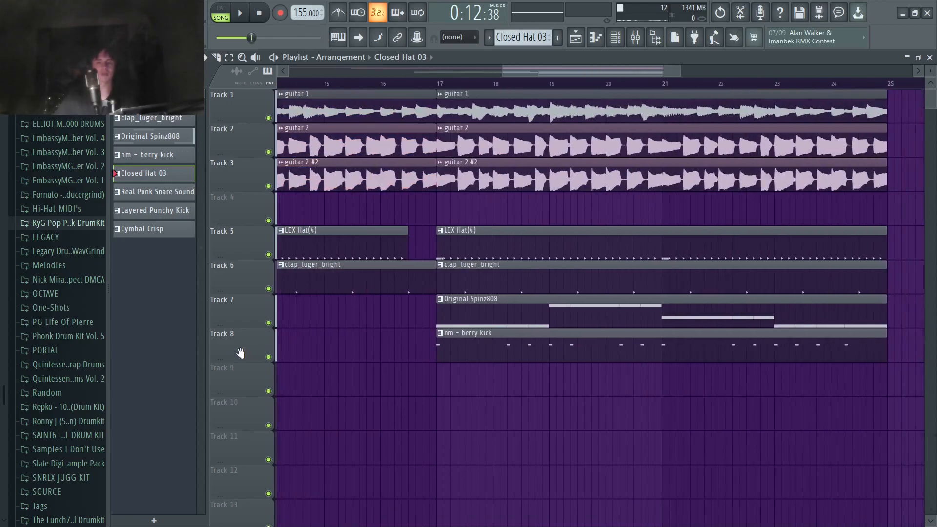
- Examine the Original Spinz808 and nm - berry kick clips from bar 17, and the hat gap just before them
left_click_drag(440, 210, 753, 207)
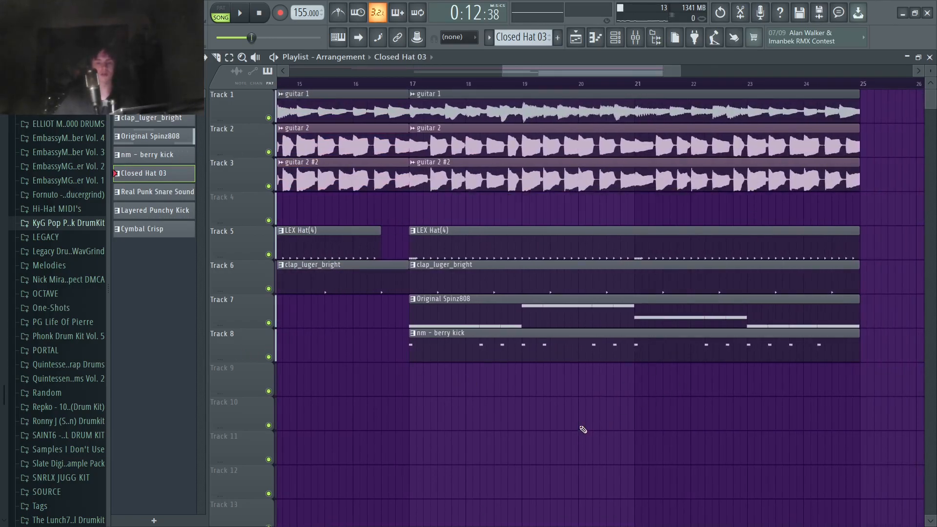
left_click_drag(484, 430, 512, 320)
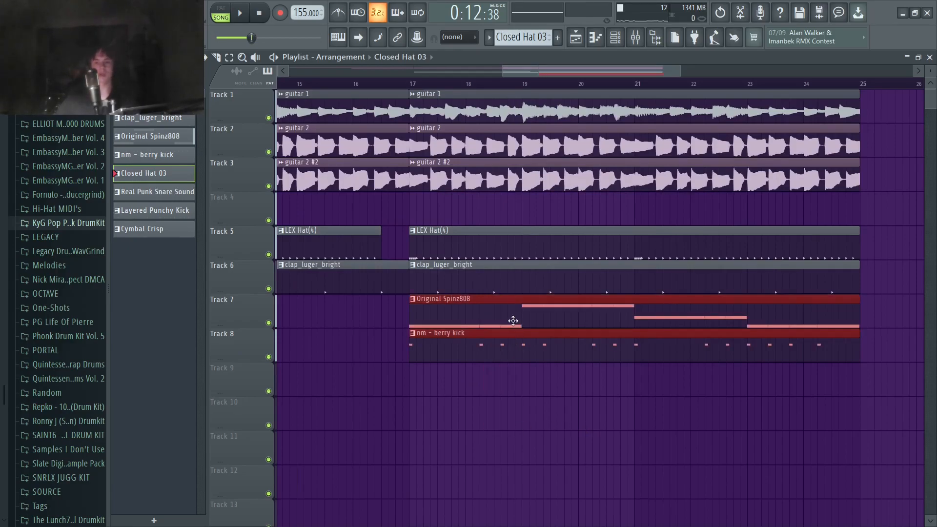
scroll(497, 442, "up", 4)
scroll(467, 384, "up", 2)
left_click(459, 398)
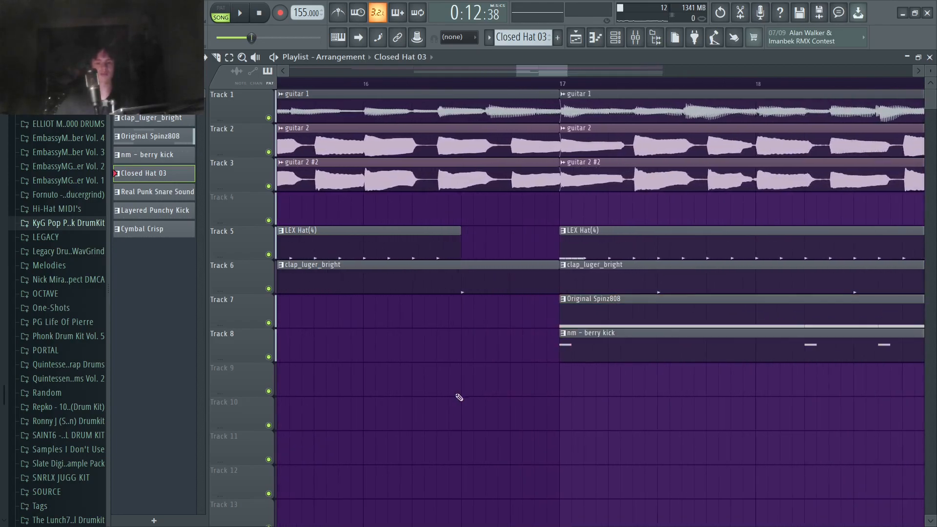
scroll(490, 253, "down", 6)
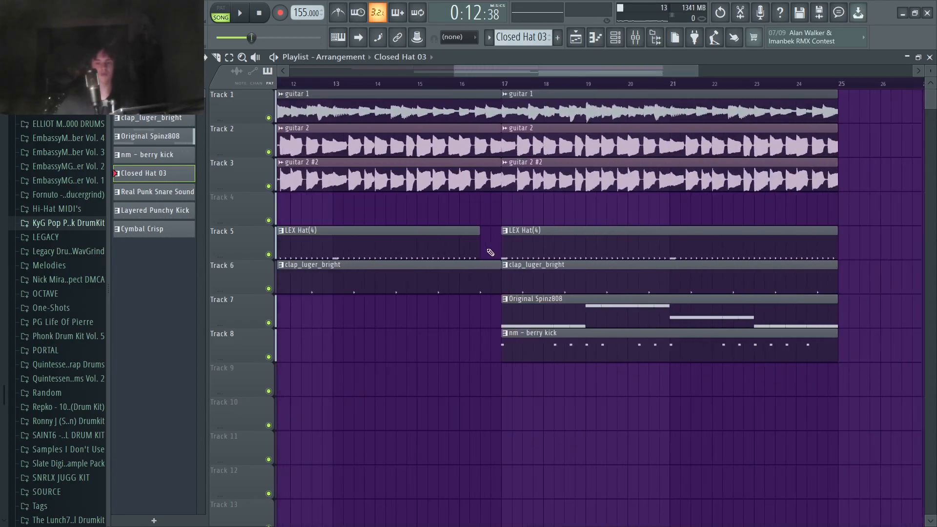